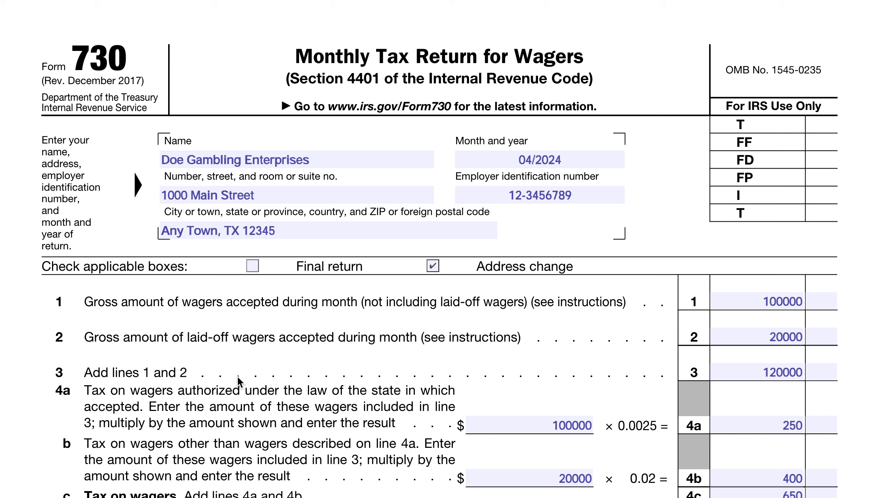
# Review the entries on Form 730, from the taxpayer details through the signature area to the Form 730-V payment voucher
pyautogui.scroll(-6, 239, 382)
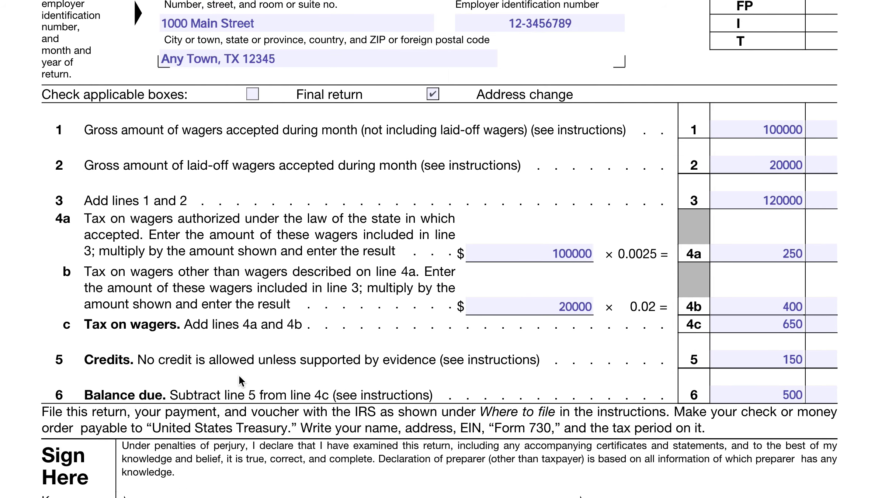
pyautogui.scroll(-3, 240, 378)
pyautogui.scroll(6, 240, 377)
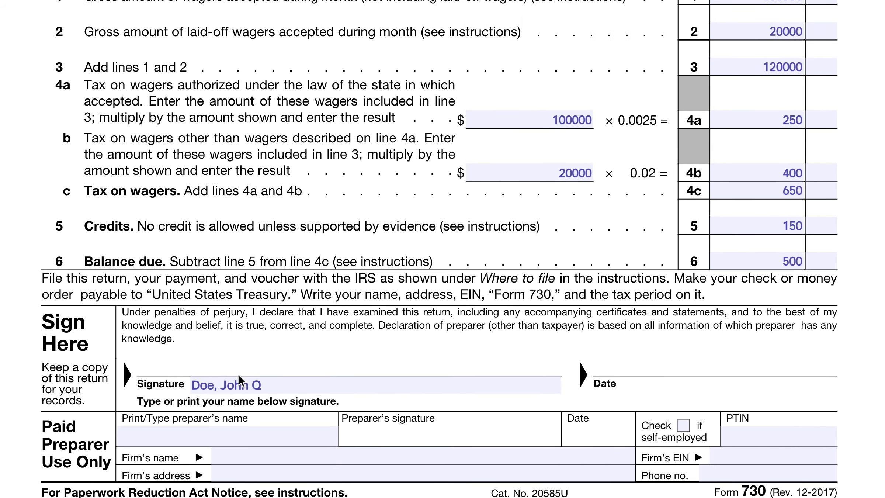
pyautogui.scroll(3, 239, 374)
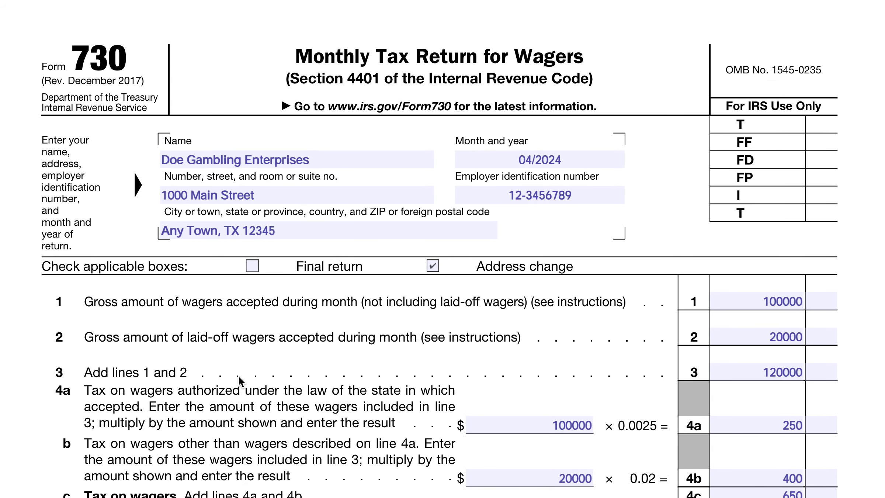
pyautogui.scroll(-7, 239, 375)
pyautogui.scroll(-9, 238, 374)
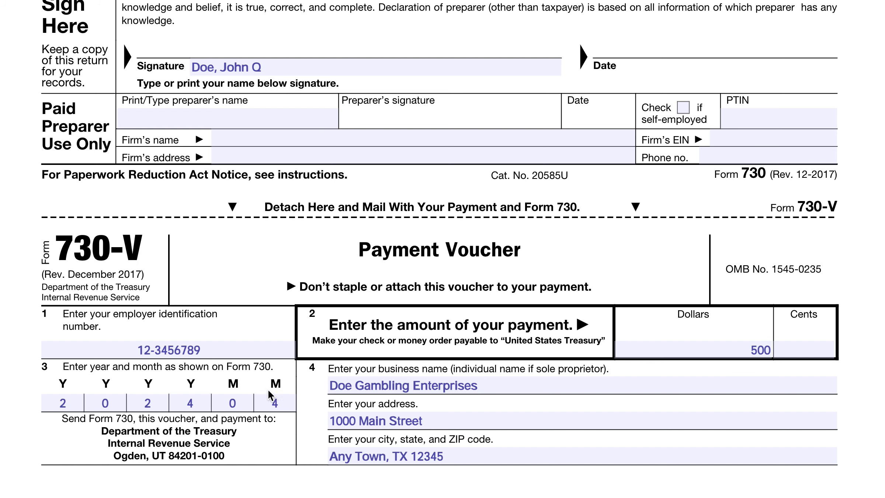
# Read the page 2 instructions on who must file, when and where to file, and the purpose of the payment voucher
pyautogui.scroll(-20, 267, 394)
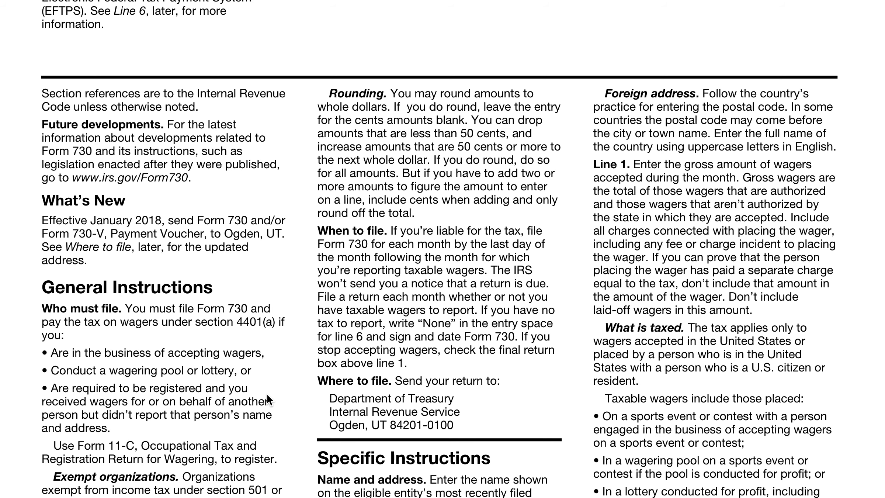
pyautogui.scroll(-5, 268, 399)
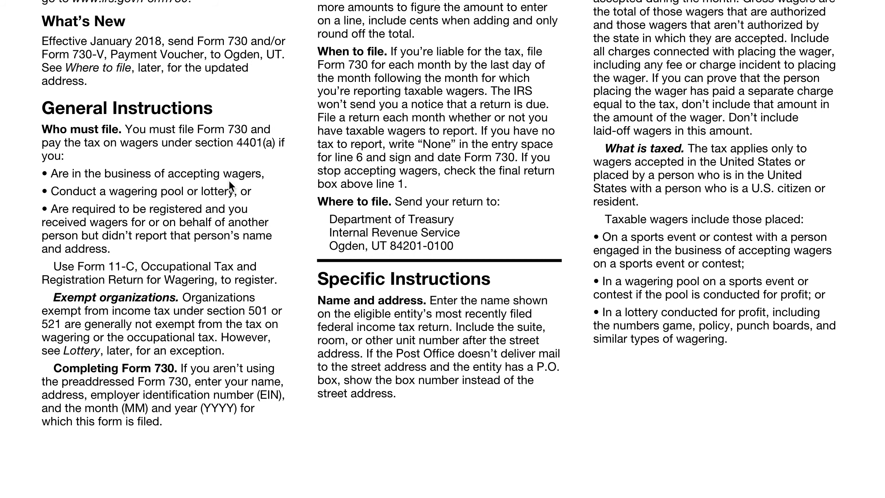
pyautogui.scroll(8, 254, 236)
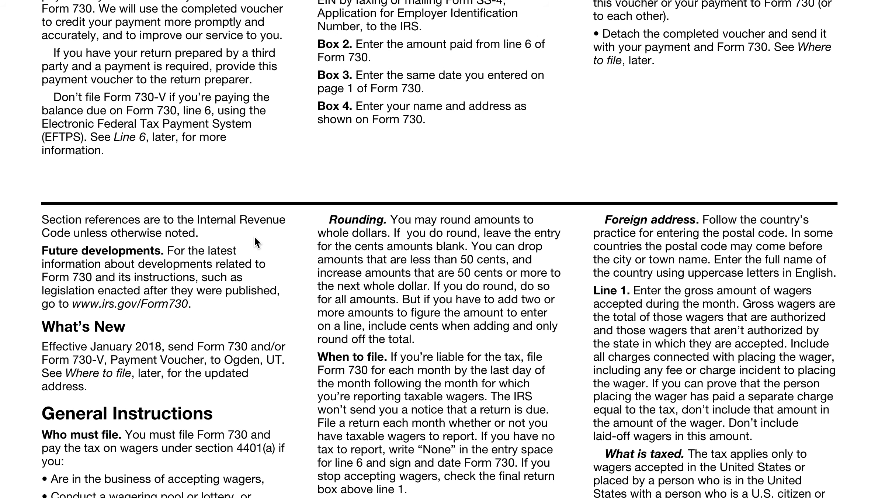
pyautogui.scroll(-3, 263, 246)
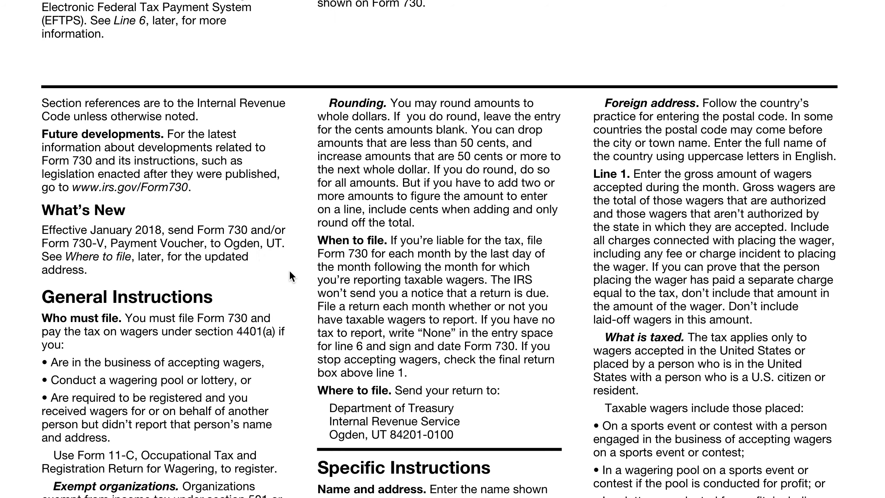
pyautogui.scroll(18, 287, 273)
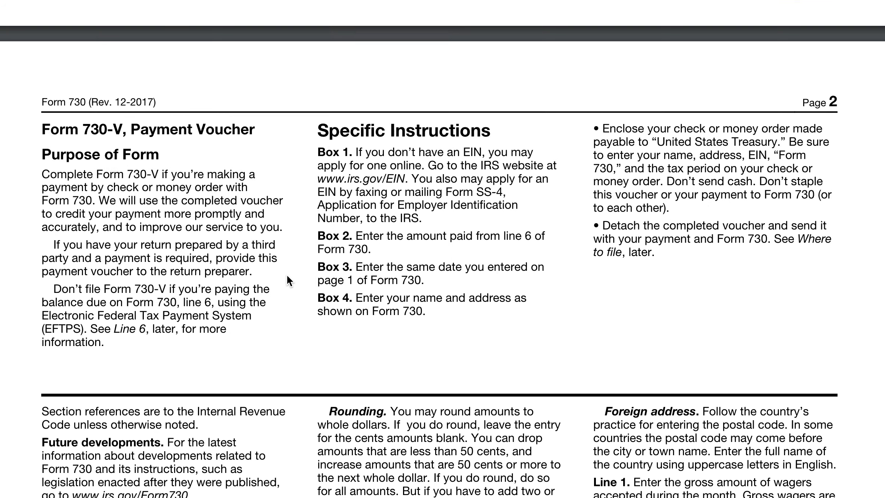
# Examine the taxpayer information, the applicable boxes and the wager, tax, credit and balance due entries on lines 1 through 6
pyautogui.scroll(1, 287, 275)
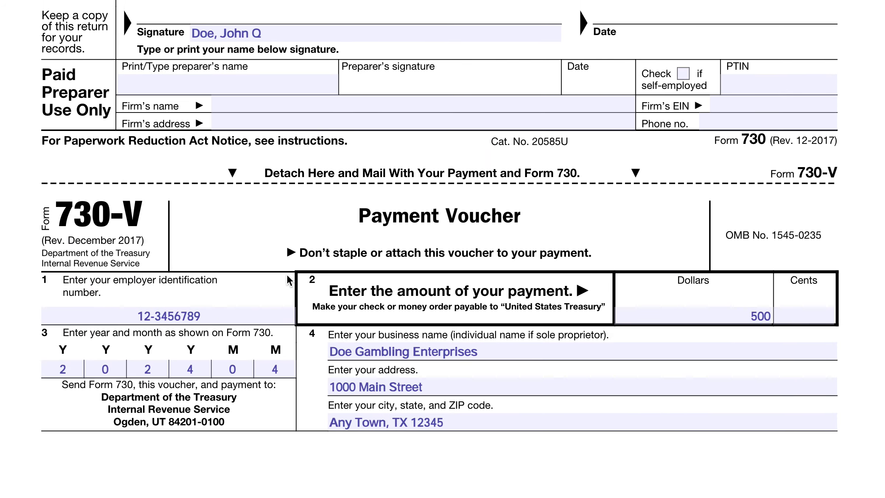
pyautogui.scroll(12, 290, 274)
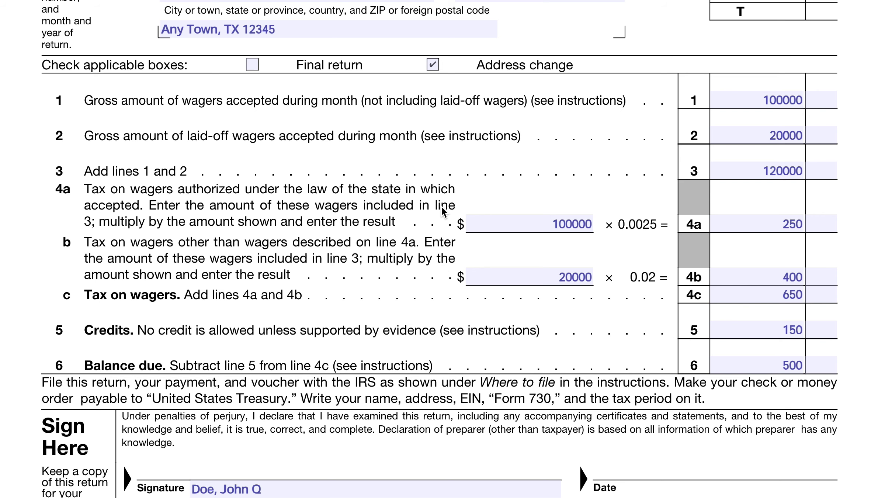
pyautogui.scroll(5, 443, 210)
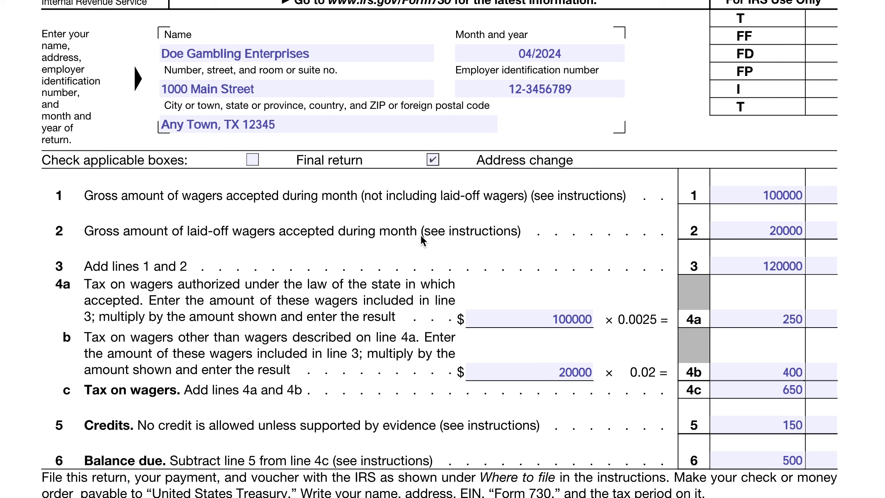
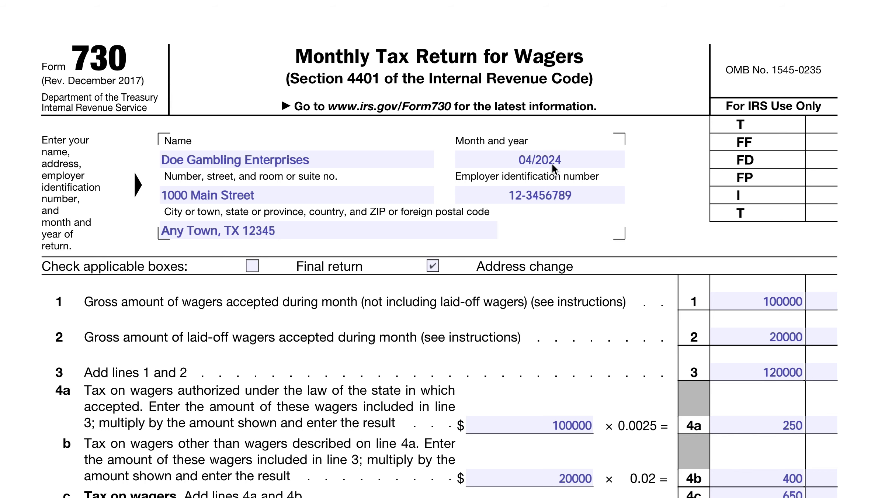
pyautogui.scroll(-5, 550, 189)
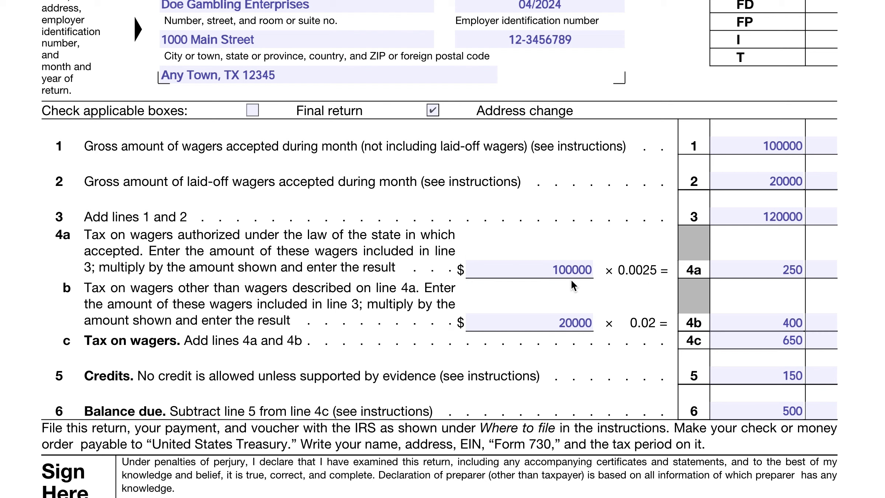
pyautogui.press('BackSpace')
pyautogui.press('BackSpace')
pyautogui.scroll(-5, 610, 325)
pyautogui.scroll(4, 619, 320)
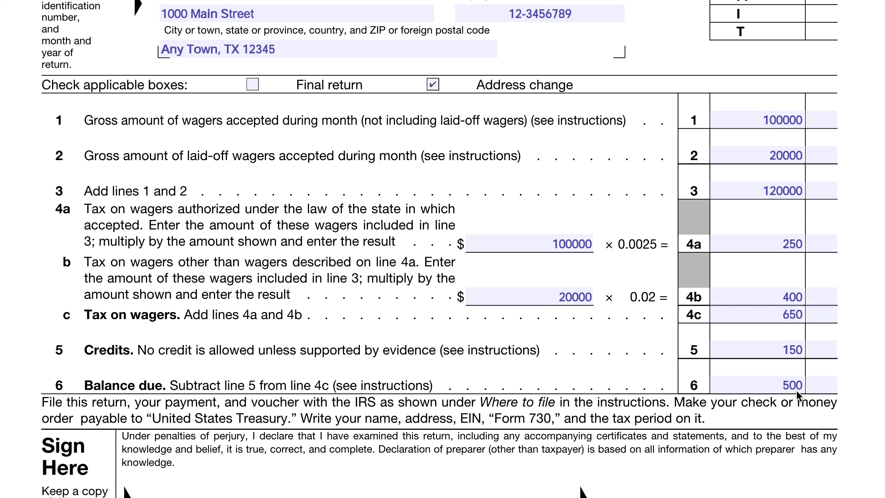
# Enter the preparer's full name in the Paid Preparer Use Only section and place the cursor in the PTIN field
pyautogui.scroll(-3, 516, 406)
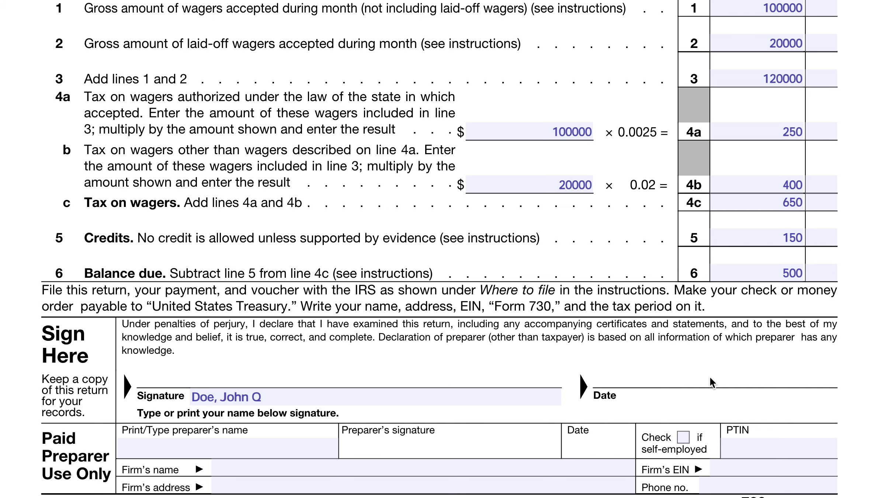
pyautogui.scroll(-3, 561, 385)
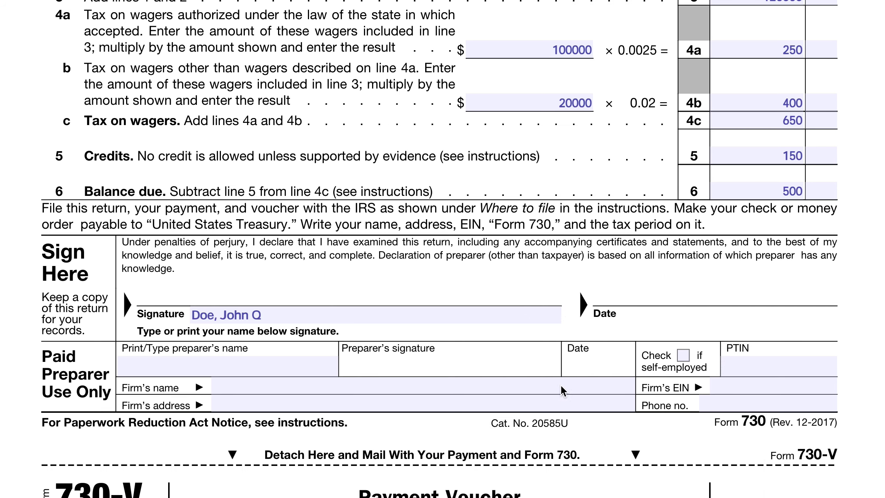
pyautogui.click(274, 357)
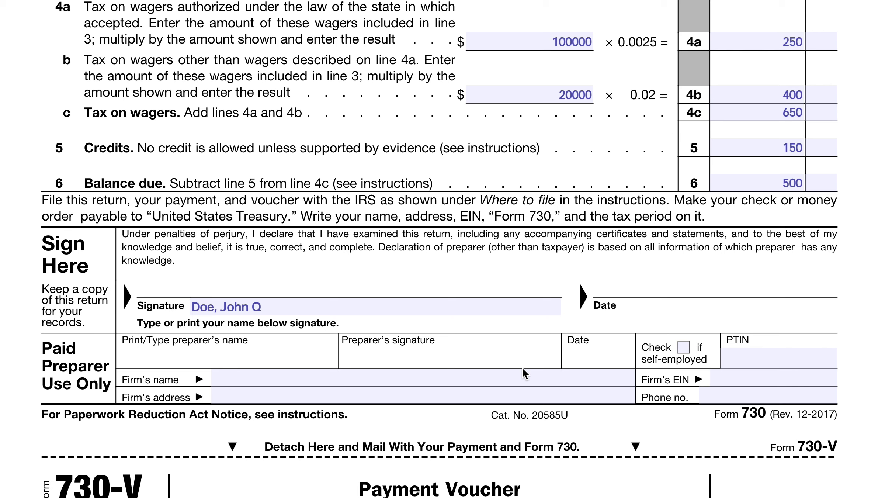
pyautogui.write('Smith, John')
pyautogui.press('Tab')
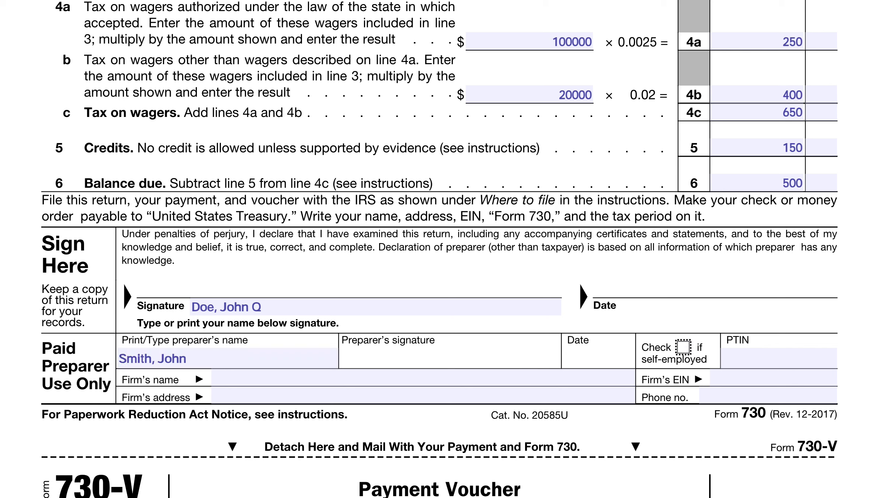
pyautogui.click(754, 360)
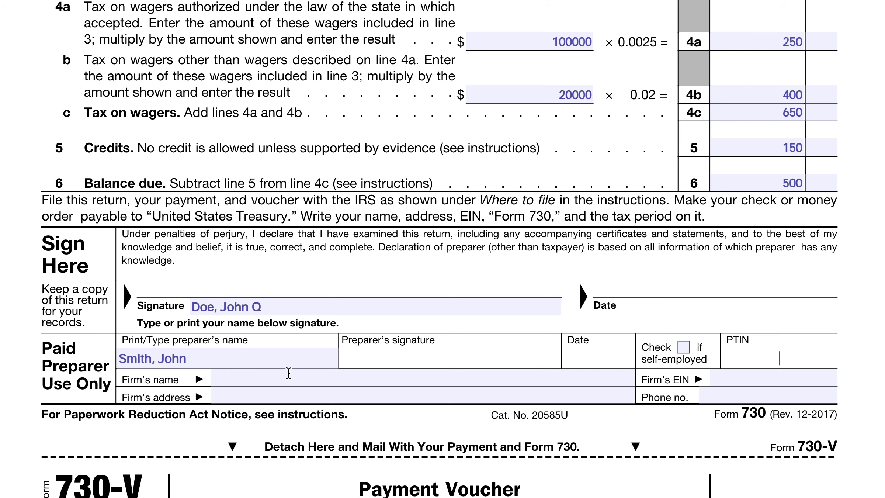
# Check the filled-in return once more, from the taxpayer details and wager tax lines down to the payment voucher
pyautogui.scroll(-5, 424, 402)
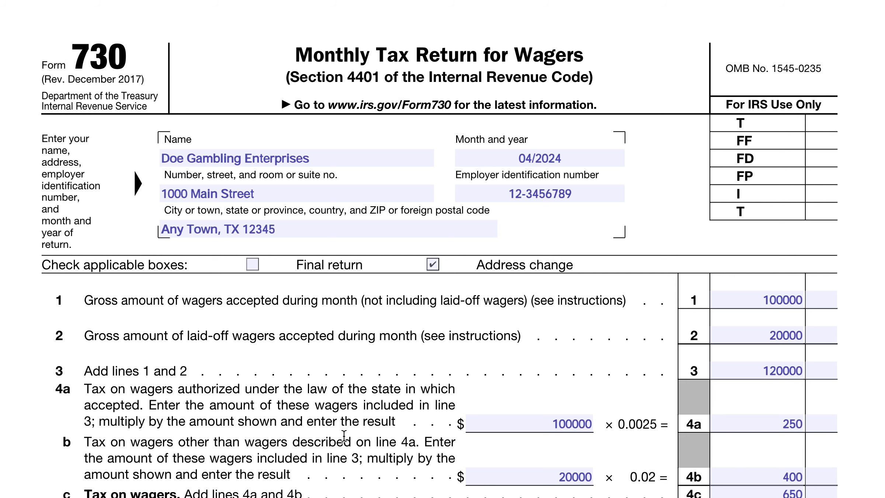
pyautogui.scroll(-10, 343, 435)
pyautogui.scroll(-3, 198, 421)
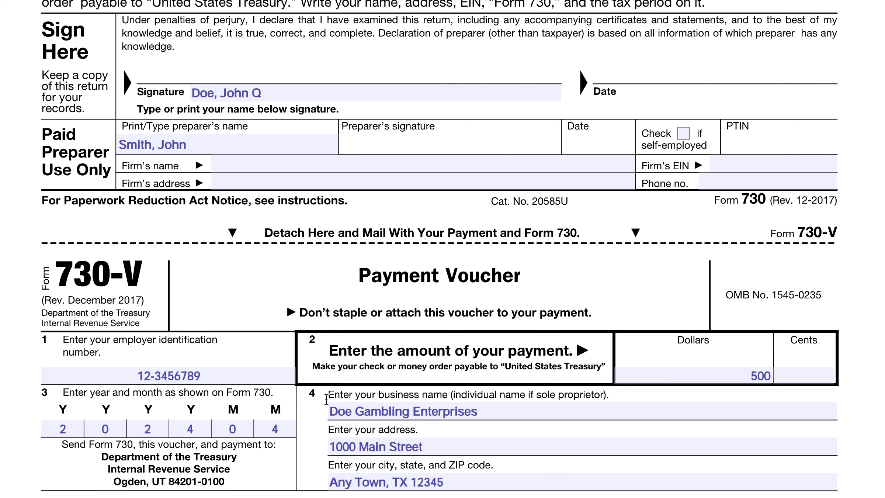
pyautogui.scroll(8, 324, 400)
pyautogui.scroll(2, 387, 408)
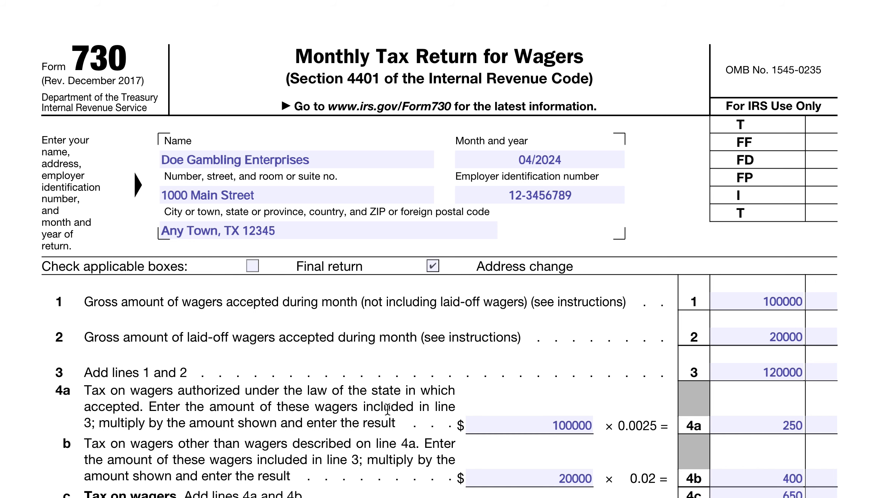
pyautogui.scroll(-4, 388, 408)
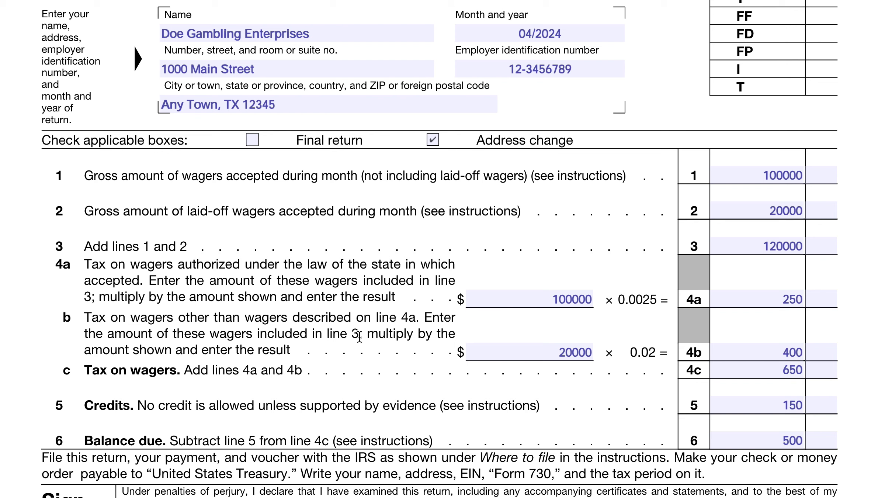
pyautogui.scroll(4, 401, 395)
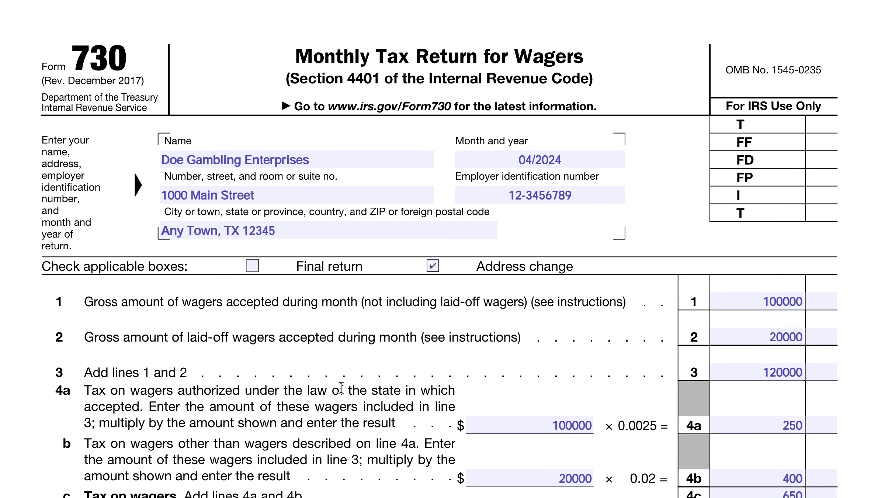